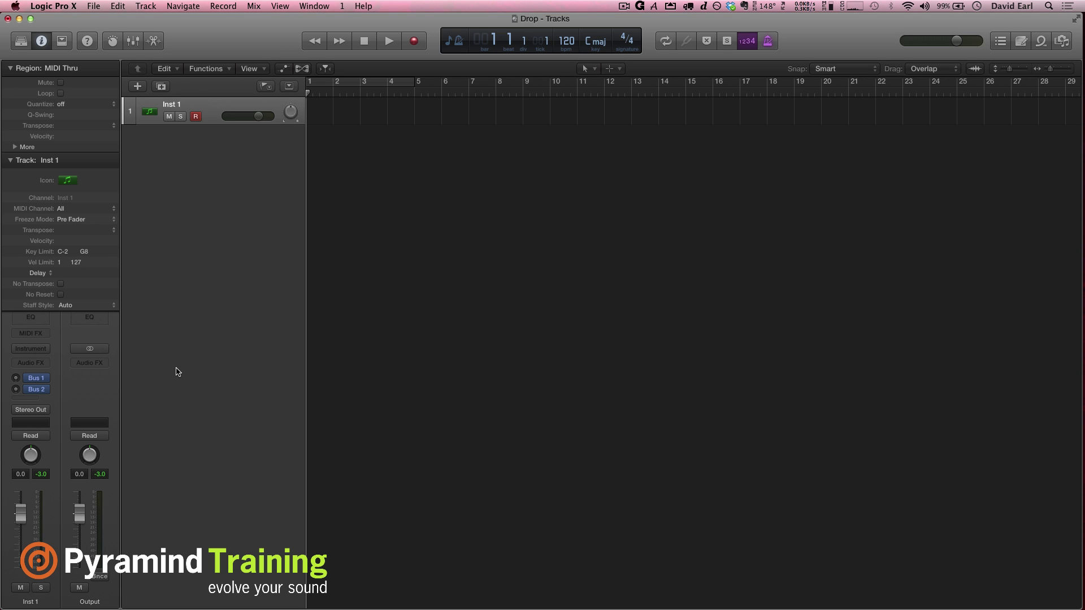
# Step: Load ES P (Polyphonic Synth) in stereo on the Inst 1 track and centre its window
pyautogui.click(33, 348)
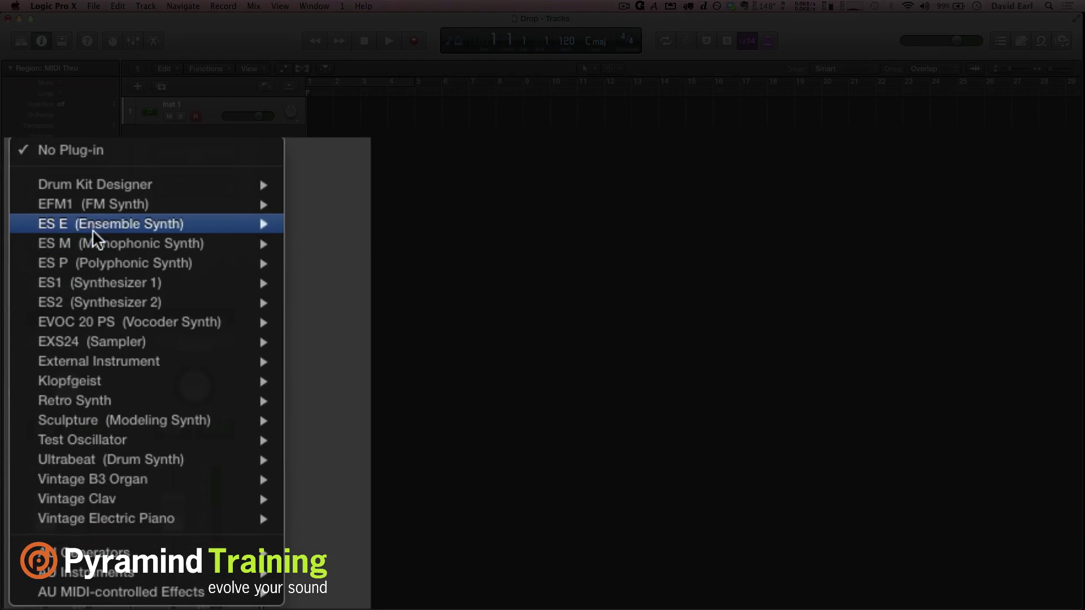
pyautogui.moveTo(46, 393)
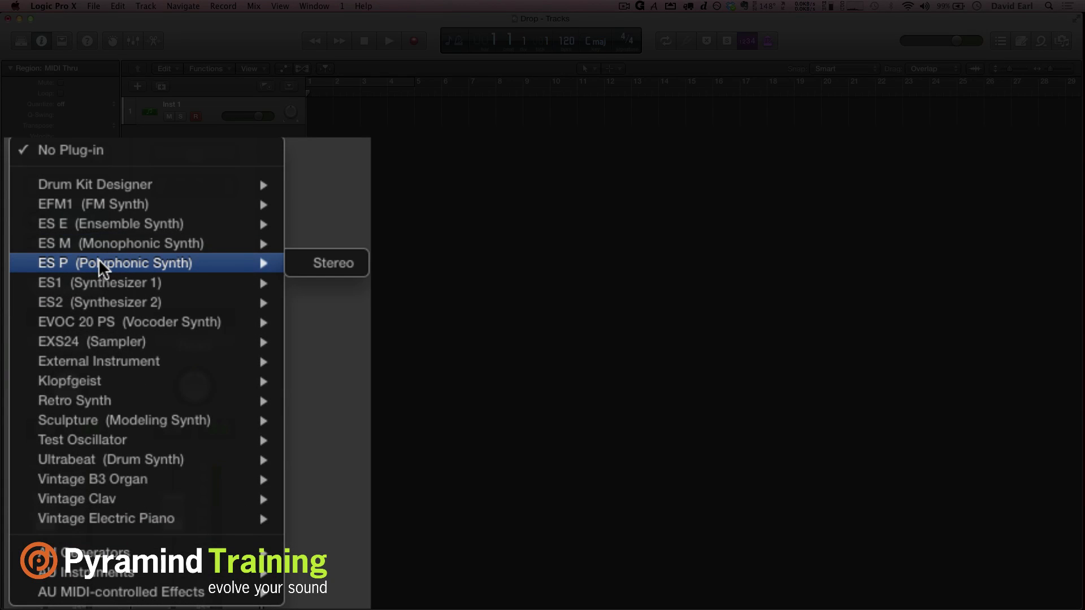
pyautogui.click(312, 265)
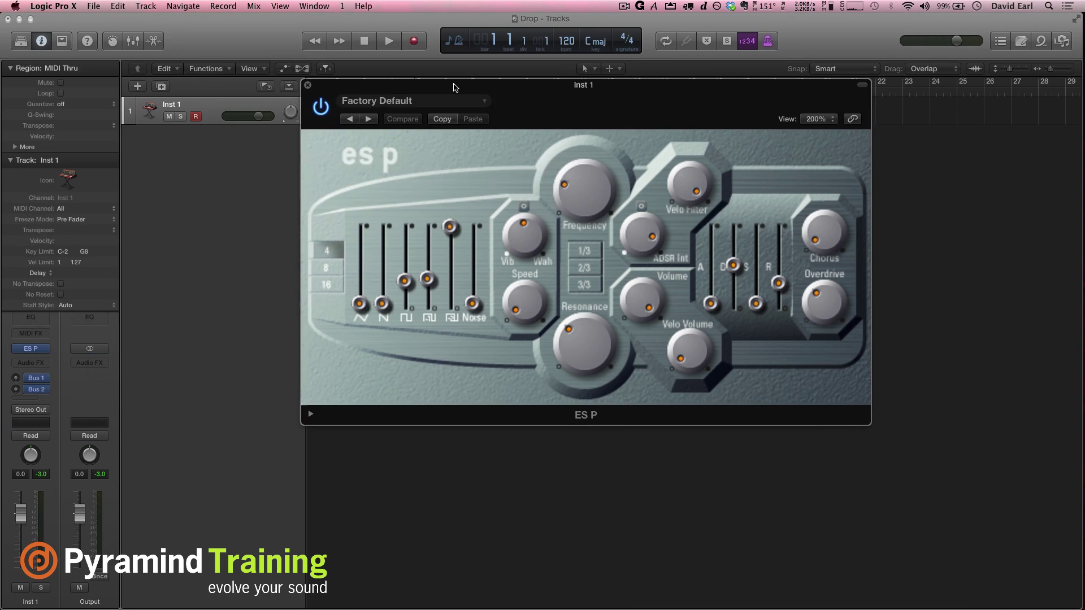
pyautogui.moveTo(453, 87); pyautogui.dragTo(467, 88)
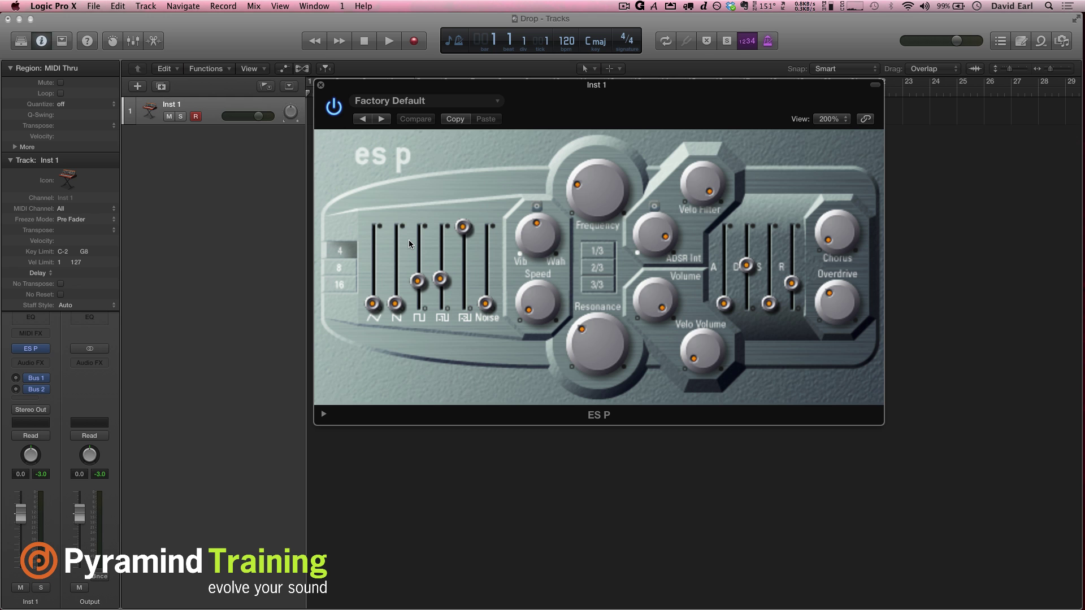
# Step: Move the ES P window lower and more central, then turn the fifth waveform level fully down
pyautogui.moveTo(434, 86); pyautogui.dragTo(435, 124)
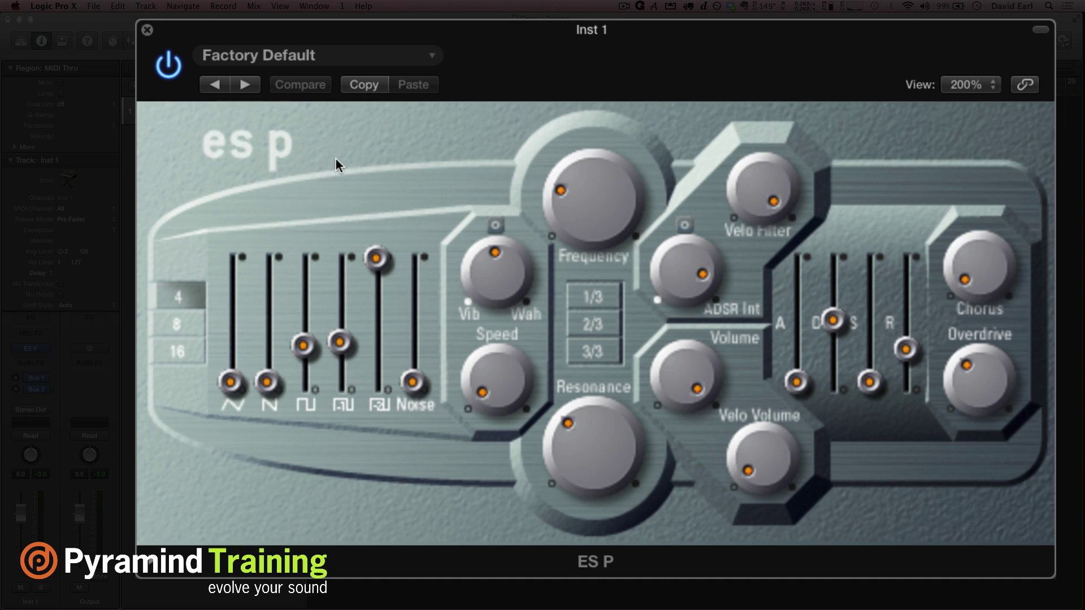
pyautogui.moveTo(360, 30)
pyautogui.mouseDown()
pyautogui.moveTo(388, 38)
pyautogui.moveTo(368, 33)
pyautogui.mouseUp()
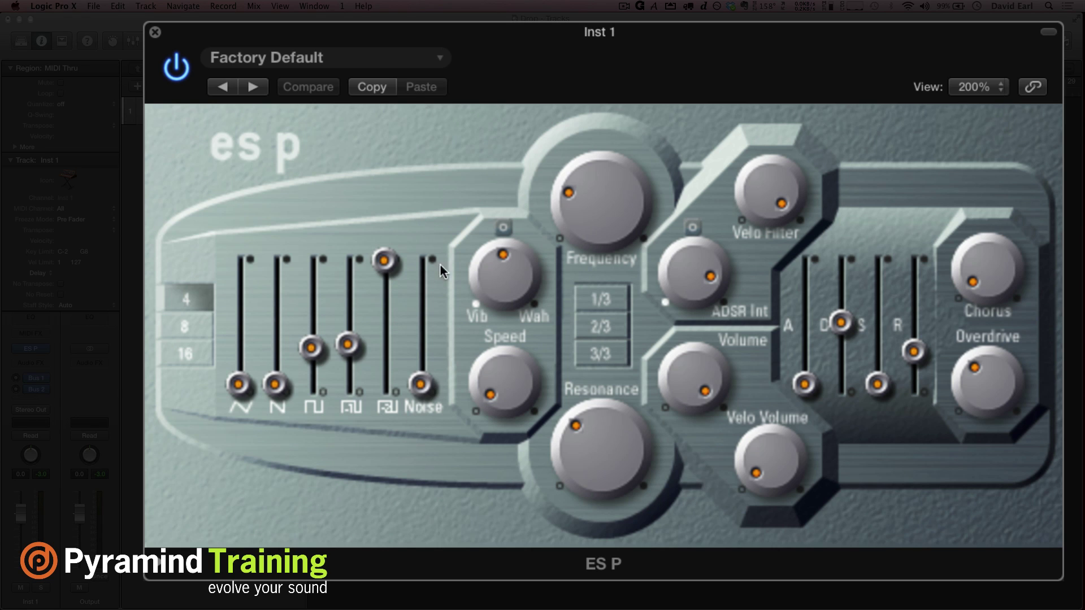
pyautogui.moveTo(385, 262); pyautogui.dragTo(385, 386)
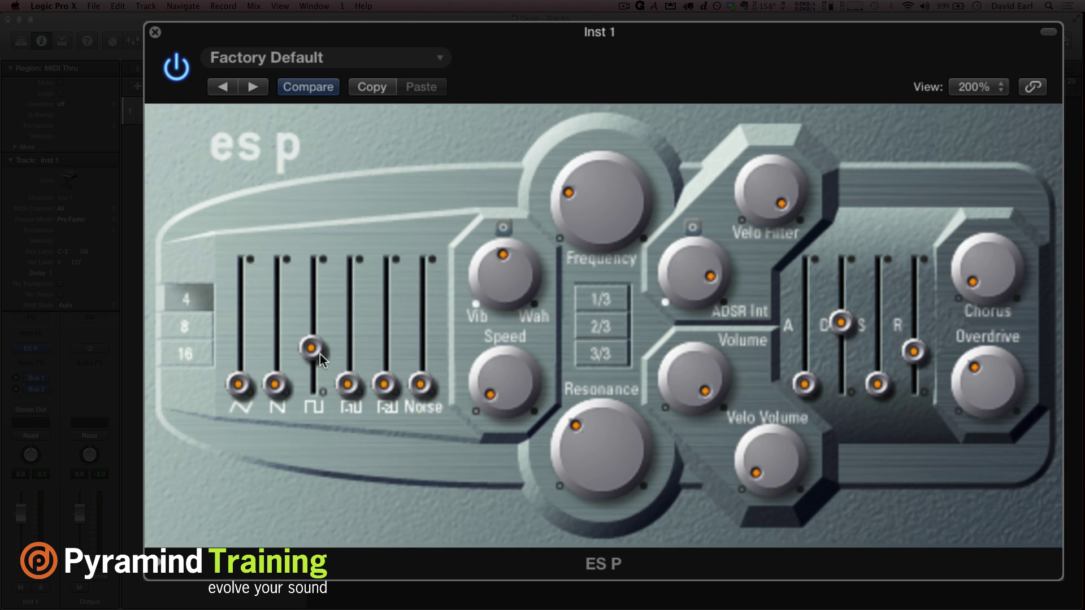
# Step: Silence the square wave, bring Noise up to full and lower the track volume to -7.2 dB
pyautogui.moveTo(319, 354); pyautogui.dragTo(319, 390)
pyautogui.moveTo(414, 386); pyautogui.dragTo(446, 72)
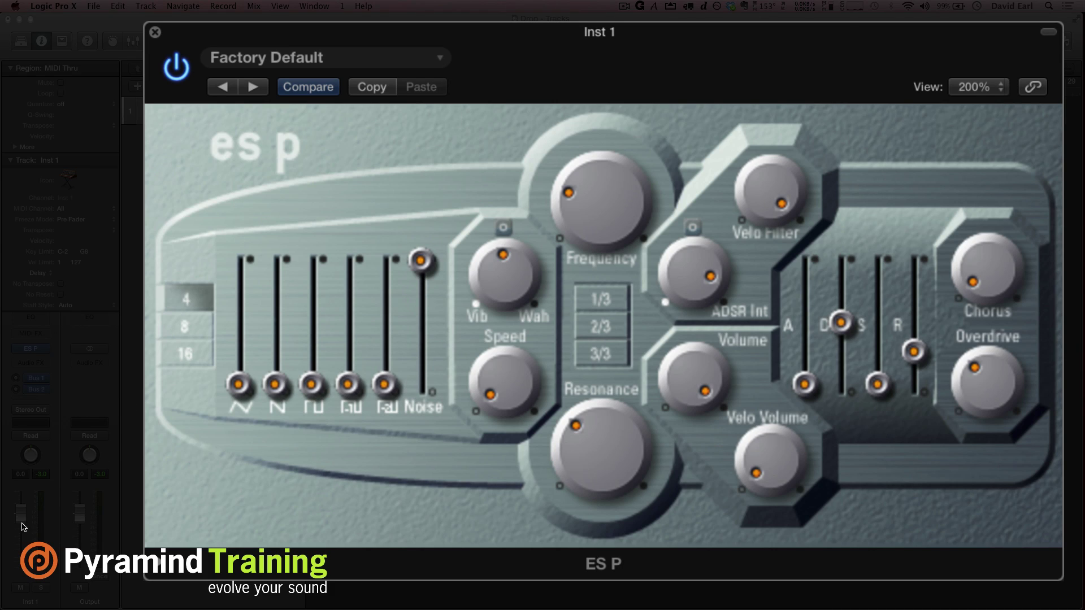
pyautogui.moveTo(22, 514); pyautogui.dragTo(22, 551)
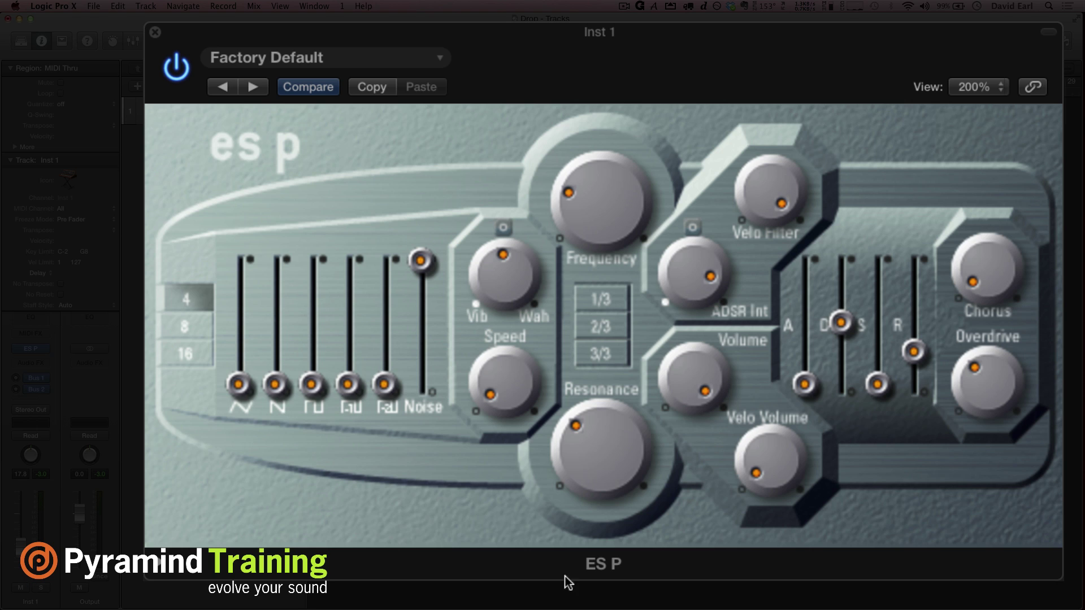
# Step: Open the filter cutoff, remove all resonance, lengthen the attack and reduce ADSR Int
pyautogui.moveTo(594, 213); pyautogui.dragTo(605, 102)
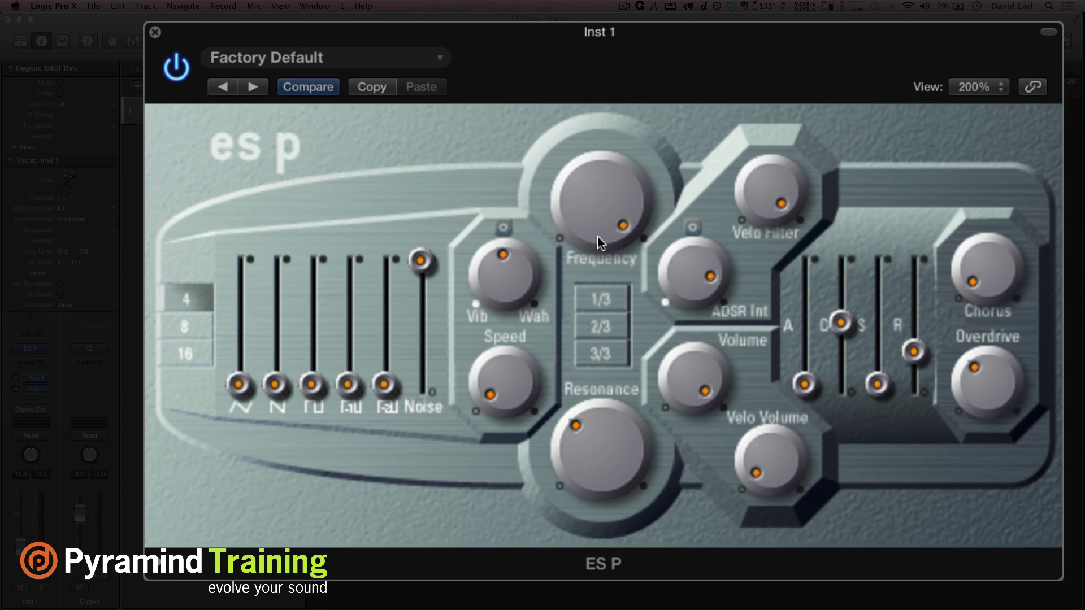
pyautogui.moveTo(584, 461); pyautogui.dragTo(588, 545)
pyautogui.moveTo(804, 384); pyautogui.dragTo(806, 325)
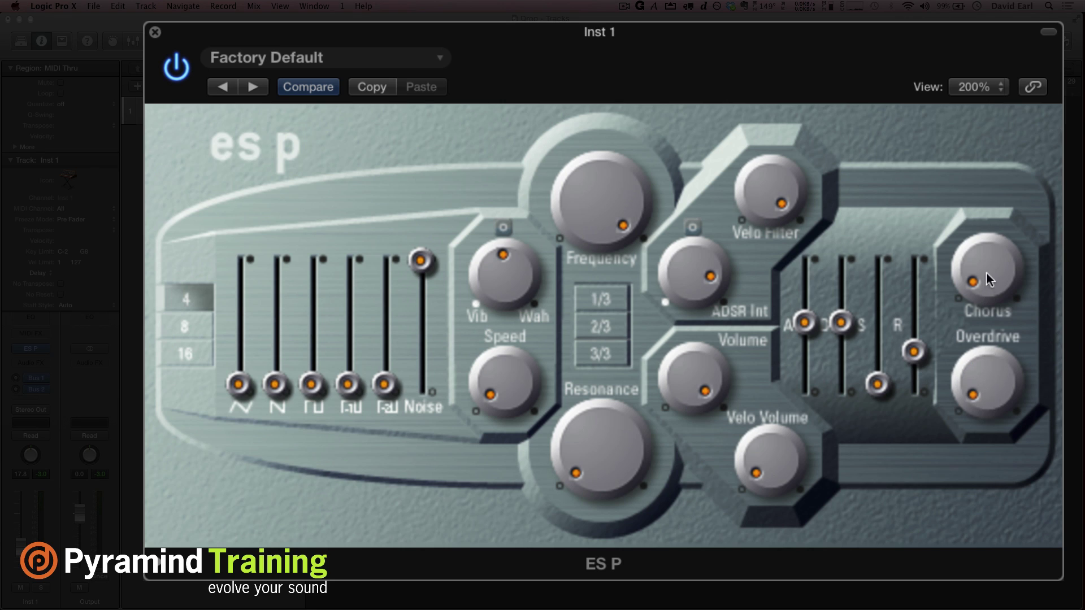
pyautogui.moveTo(698, 237); pyautogui.dragTo(732, 284)
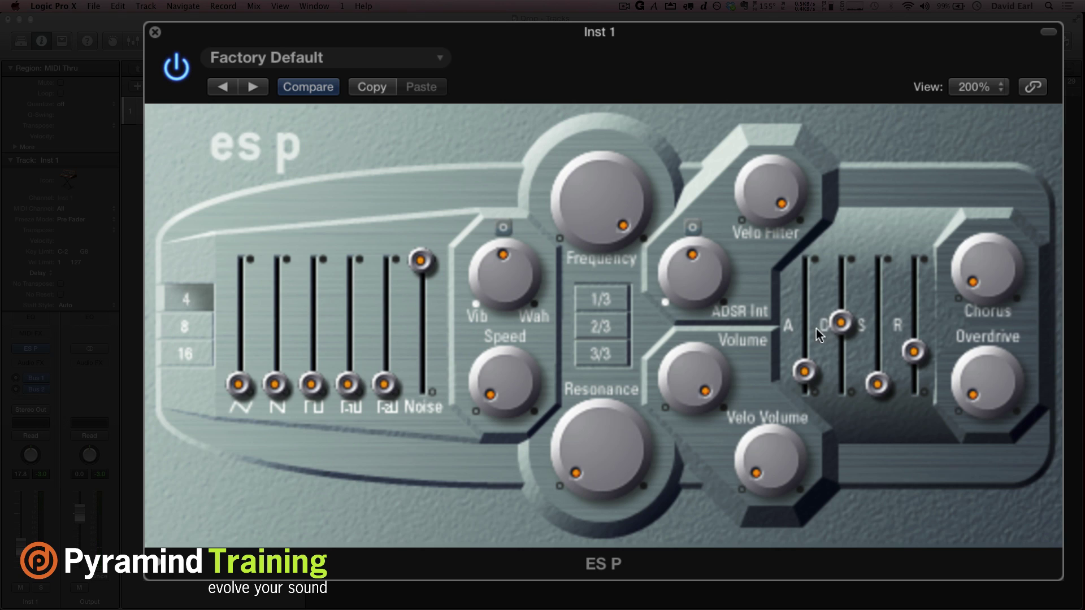
# Step: Return the envelope attack to zero and push the filter cutoff up to maximum
pyautogui.moveTo(800, 372); pyautogui.dragTo(803, 399)
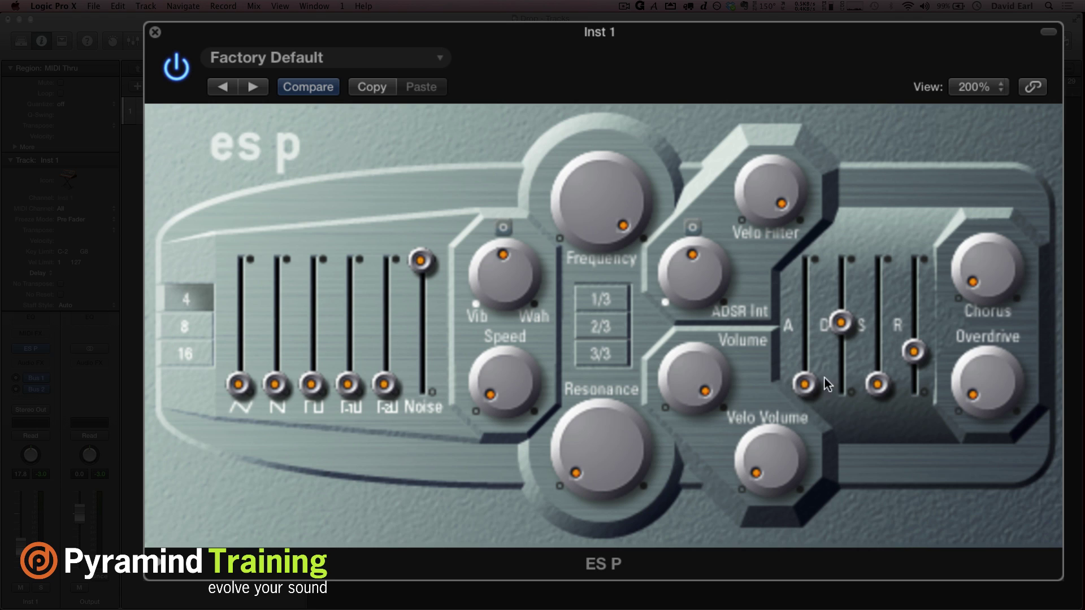
pyautogui.moveTo(599, 180); pyautogui.dragTo(588, 401)
pyautogui.moveTo(598, 216); pyautogui.dragTo(576, 97)
# Step: Ease the cutoff down slightly and raise the envelope sustain to full
pyautogui.moveTo(597, 188); pyautogui.dragTo(598, 236)
pyautogui.moveTo(877, 384); pyautogui.dragTo(879, 334)
pyautogui.moveTo(889, 281); pyautogui.dragTo(887, 259)
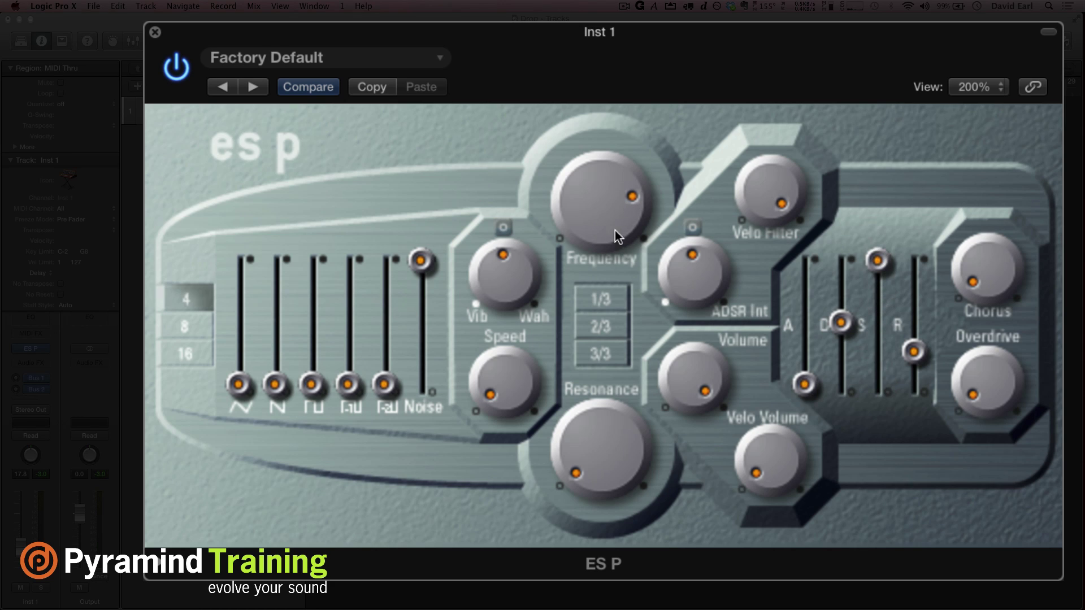
# Step: Add strong filter resonance and pull the cutoff frequency down low
pyautogui.moveTo(594, 208); pyautogui.dragTo(614, 311)
pyautogui.moveTo(600, 461); pyautogui.dragTo(587, 244)
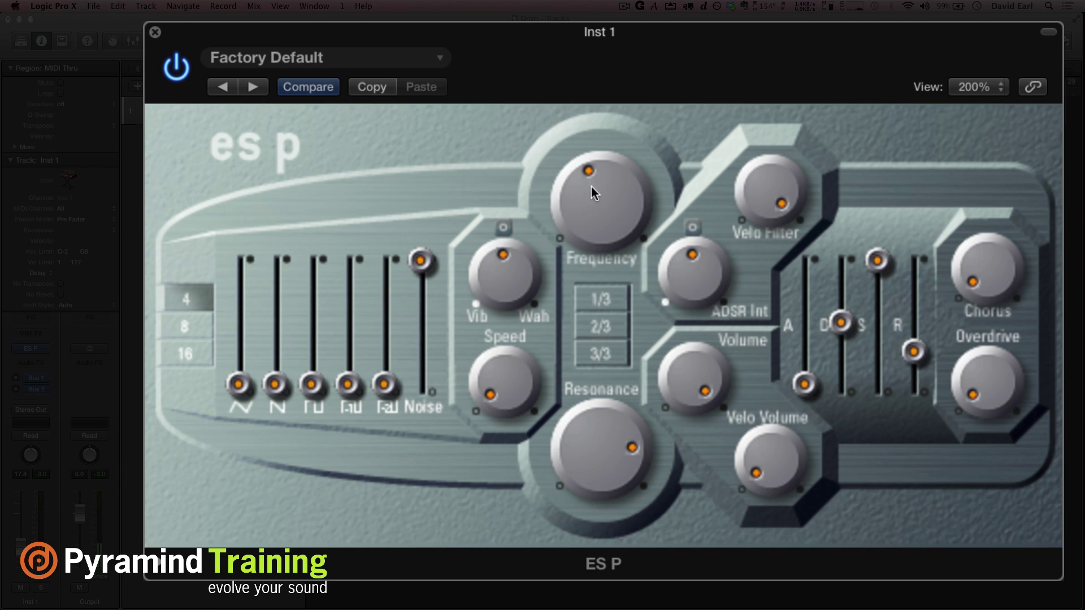
pyautogui.moveTo(590, 208); pyautogui.dragTo(585, 245)
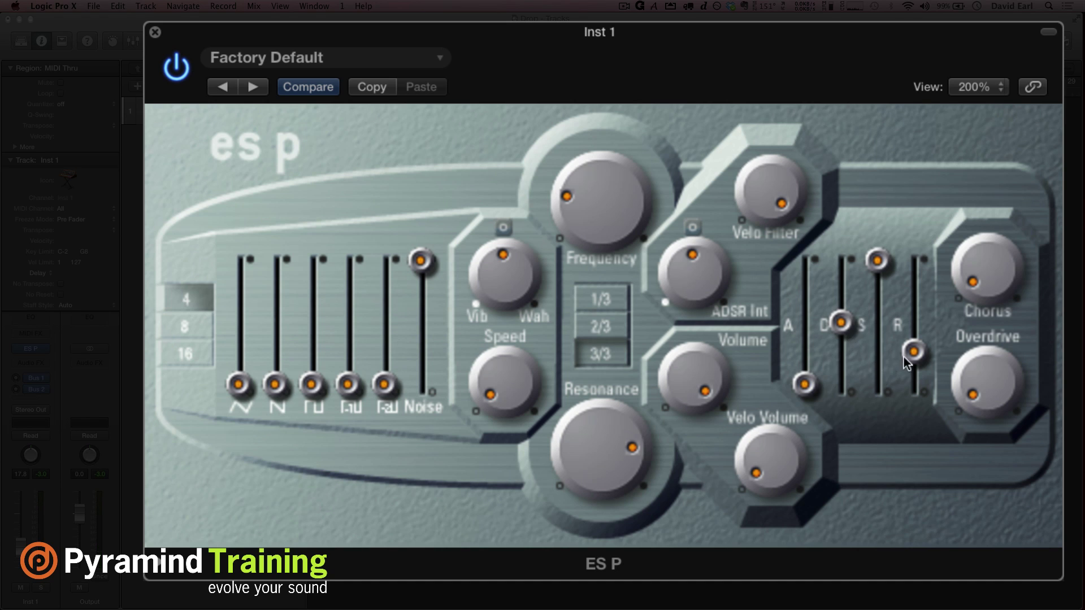
# Step: Nudge ADSR Int up slightly and drop the envelope sustain to zero
pyautogui.moveTo(691, 281); pyautogui.dragTo(700, 250)
pyautogui.moveTo(877, 264); pyautogui.dragTo(869, 402)
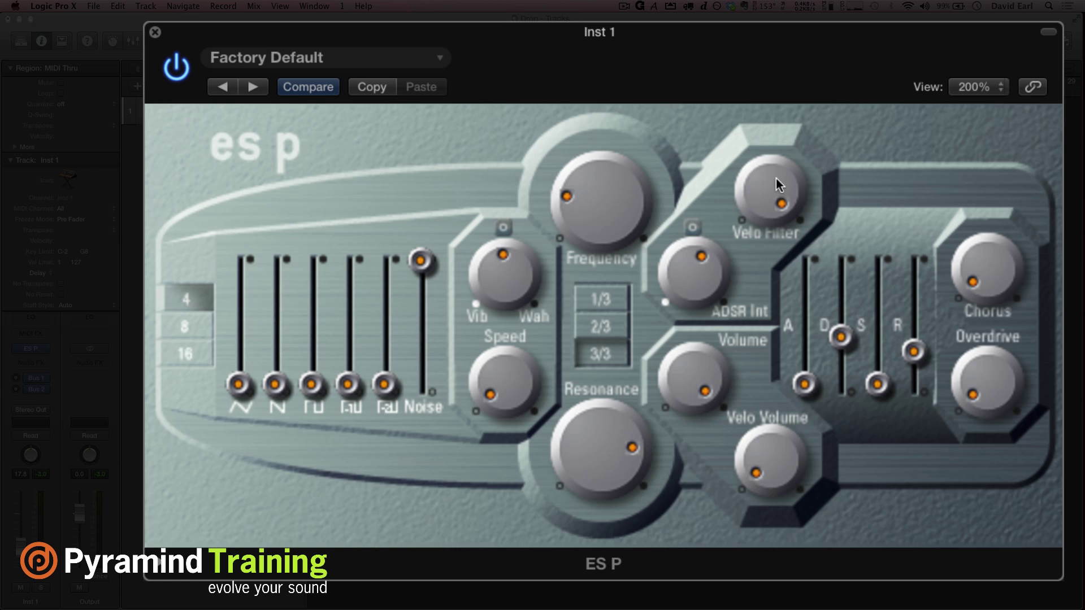
# Step: Turn the Velo Filter knob down to the lower left so velocity barely affects the filter
pyautogui.moveTo(774, 228); pyautogui.dragTo(810, 489)
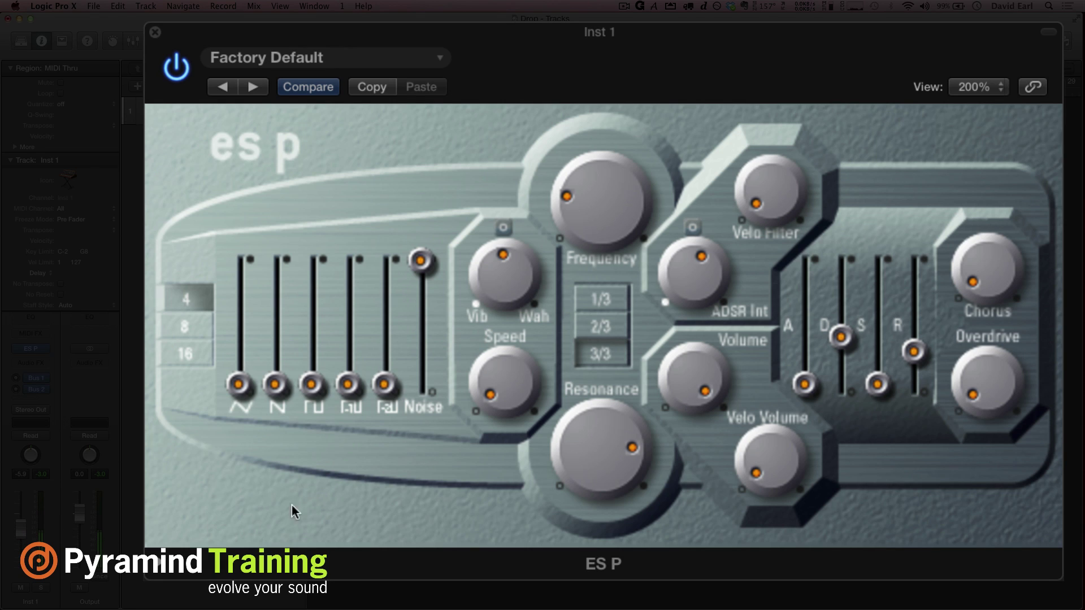
# Step: Lower the cutoff a touch, add a little Overdrive and lengthen the attack slightly
pyautogui.moveTo(577, 216); pyautogui.dragTo(584, 217)
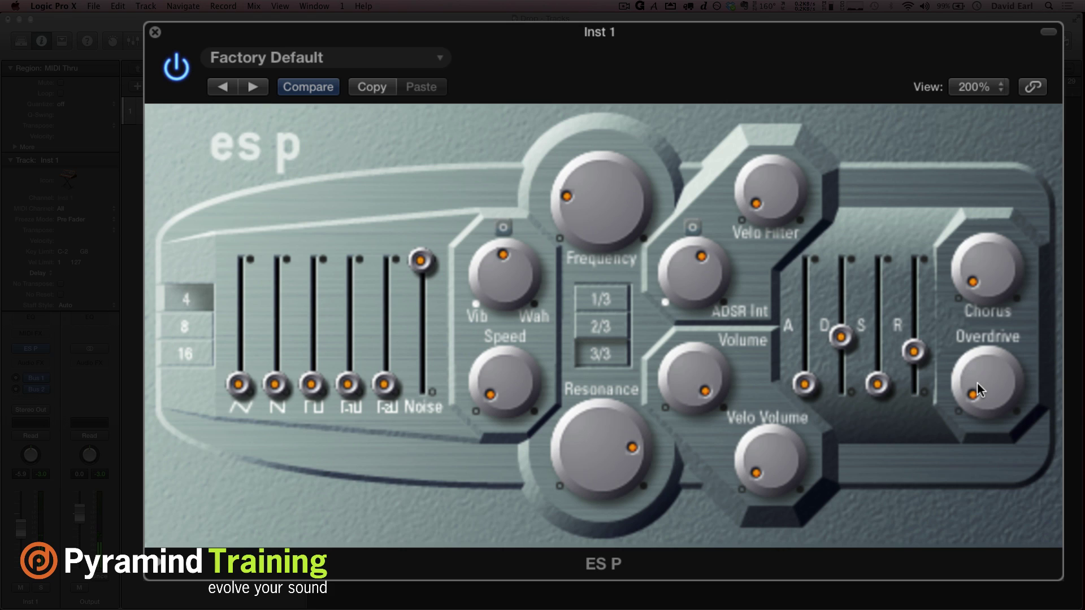
pyautogui.moveTo(976, 383)
pyautogui.mouseDown()
pyautogui.moveTo(976, 349)
pyautogui.moveTo(980, 365)
pyautogui.mouseUp()
pyautogui.moveTo(804, 385); pyautogui.dragTo(804, 379)
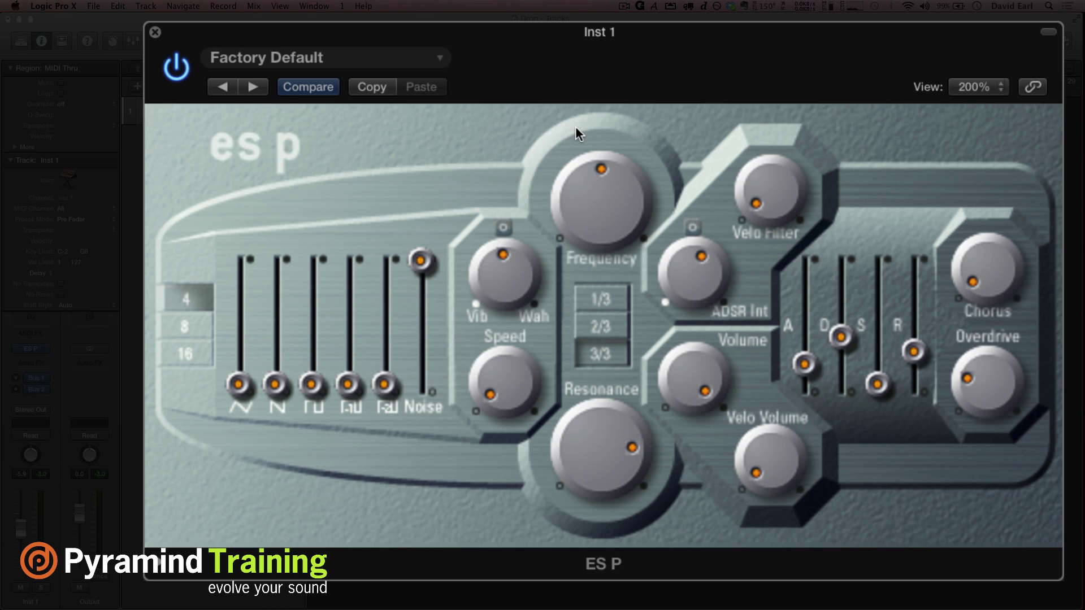
# Step: Turn the cutoff to about 4 o'clock, resonance down to about 10 o'clock, and shorten the decay
pyautogui.moveTo(575, 126); pyautogui.dragTo(647, 265)
pyautogui.moveTo(695, 225); pyautogui.dragTo(798, 295)
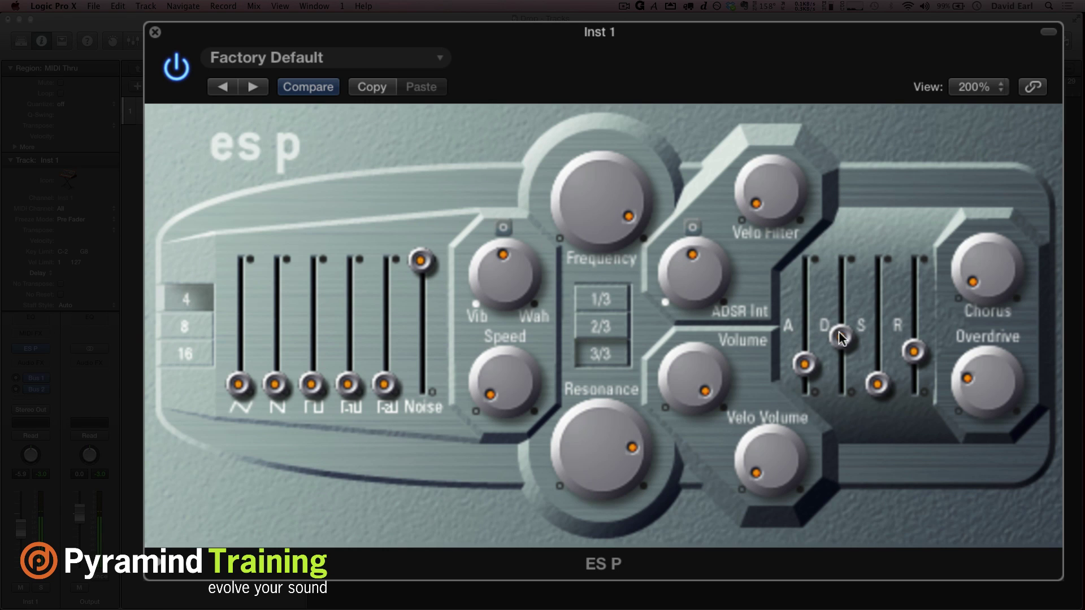
pyautogui.moveTo(622, 477); pyautogui.dragTo(630, 546)
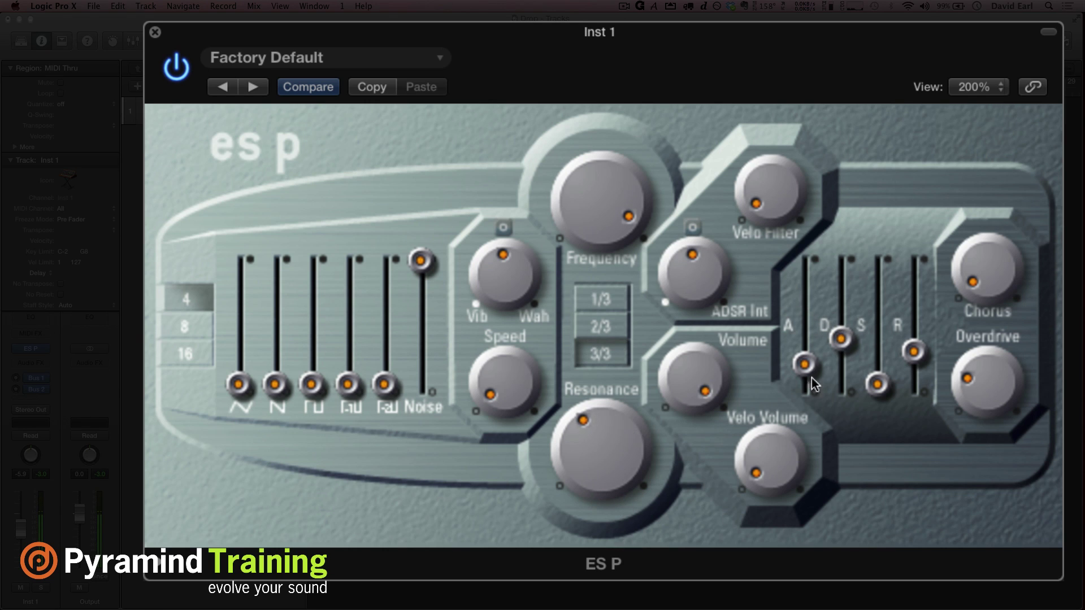
pyautogui.moveTo(841, 339); pyautogui.dragTo(838, 354)
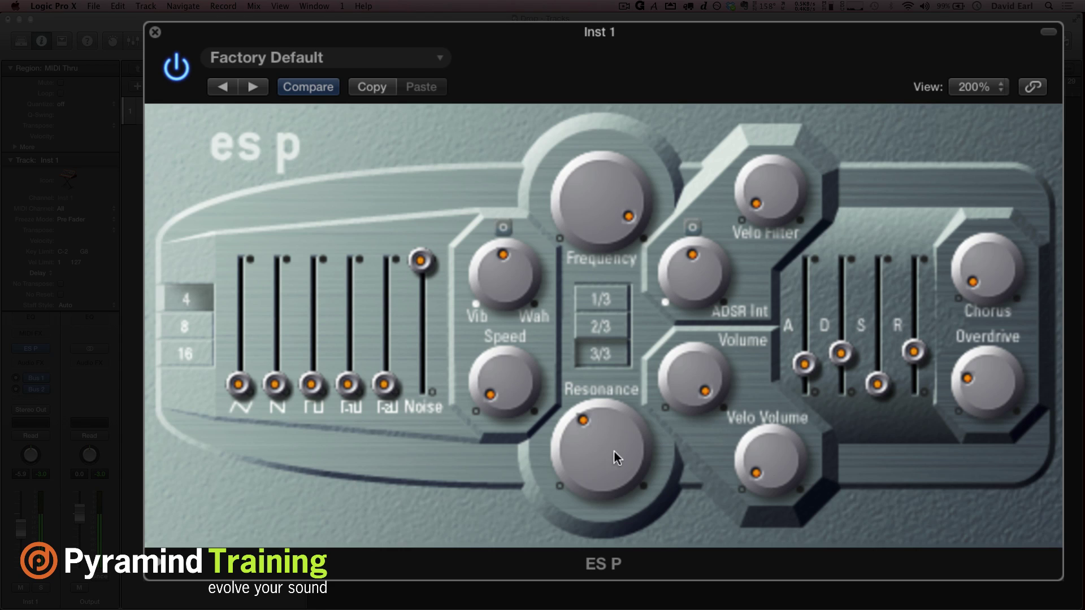
pyautogui.moveTo(614, 452); pyautogui.dragTo(618, 481)
# Step: Drop the cutoff to about 9 o'clock, push the decay near the top and raise ADSR Int
pyautogui.moveTo(599, 194); pyautogui.dragTo(602, 383)
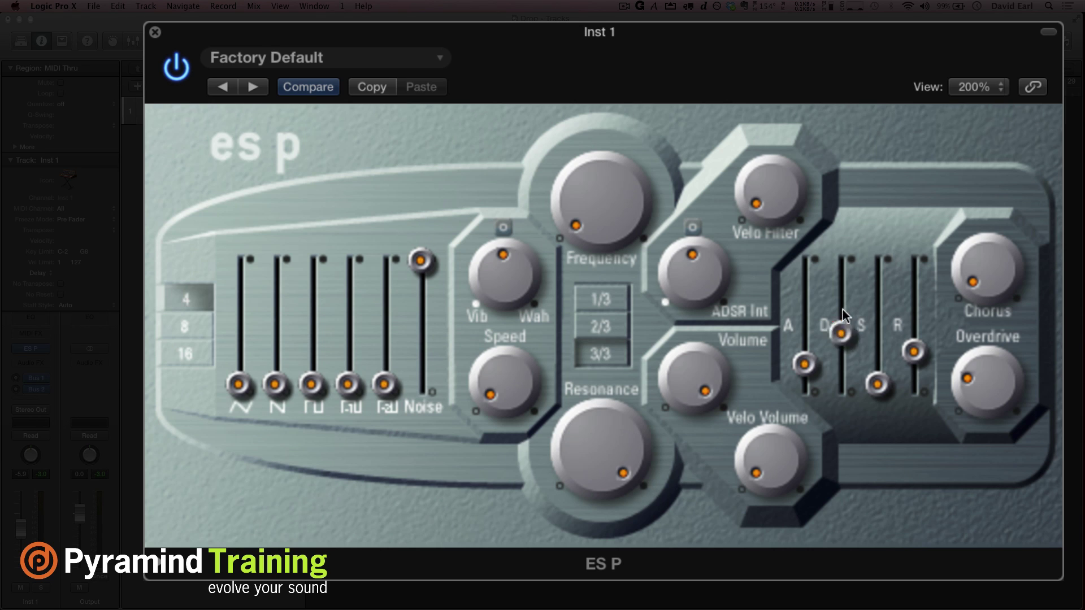
pyautogui.moveTo(842, 332); pyautogui.dragTo(845, 287)
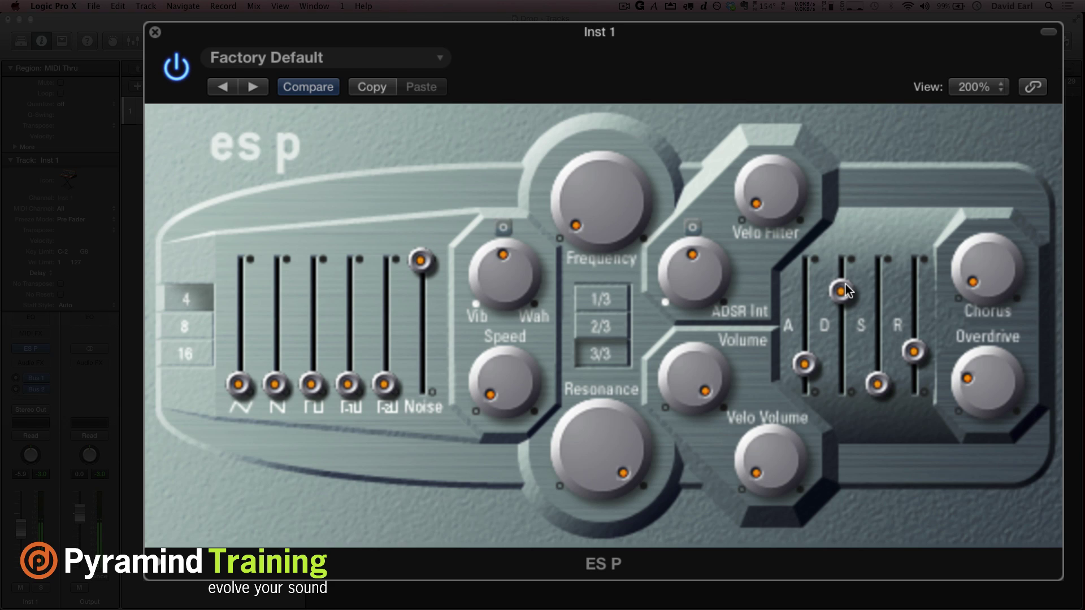
pyautogui.moveTo(603, 218); pyautogui.dragTo(606, 179)
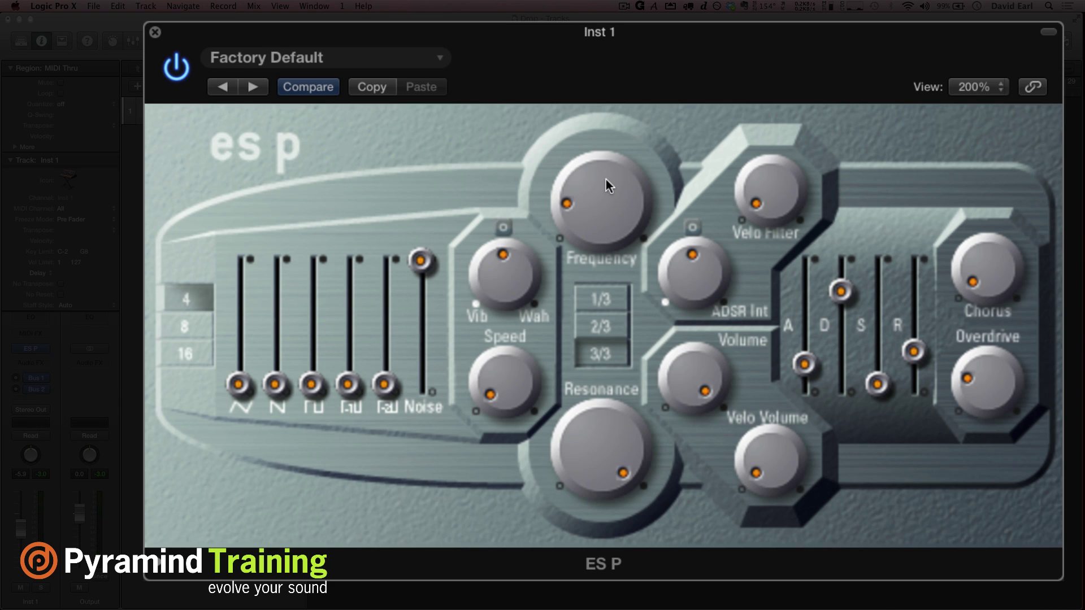
pyautogui.moveTo(694, 274); pyautogui.dragTo(732, 333)
pyautogui.moveTo(685, 297); pyautogui.dragTo(687, 334)
# Step: Lower the ES P filter Frequency to about 8 o'clock and fine-tune the ADSR Int amount
pyautogui.moveTo(601, 208); pyautogui.dragTo(723, 229)
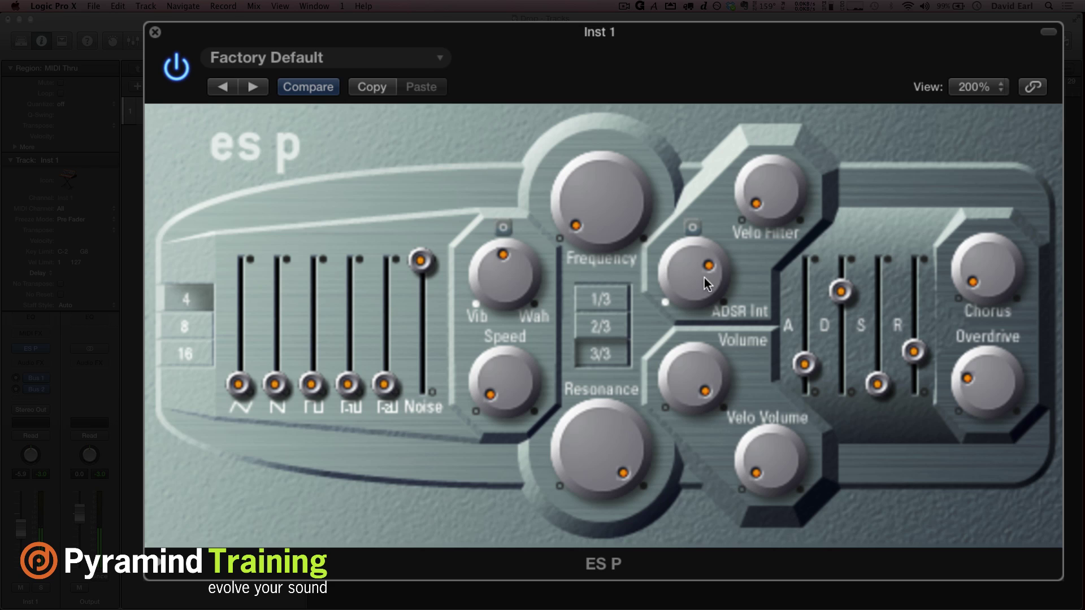
pyautogui.moveTo(689, 282); pyautogui.dragTo(724, 299)
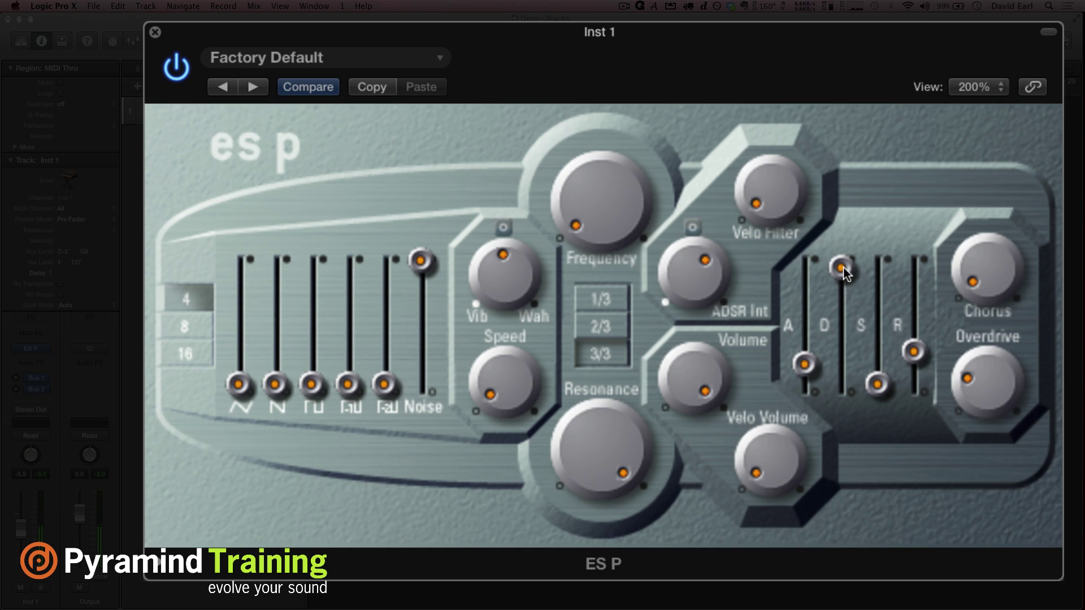
pyautogui.moveTo(698, 294); pyautogui.dragTo(699, 286)
# Step: Set the envelope's attack, sustain and release to minimum and turn ADSR Int down
pyautogui.moveTo(695, 271); pyautogui.dragTo(705, 369)
pyautogui.moveTo(687, 288); pyautogui.dragTo(687, 308)
pyautogui.moveTo(841, 268); pyautogui.dragTo(794, 444)
pyautogui.moveTo(841, 384); pyautogui.dragTo(841, 258)
pyautogui.moveTo(877, 384); pyautogui.dragTo(874, 262)
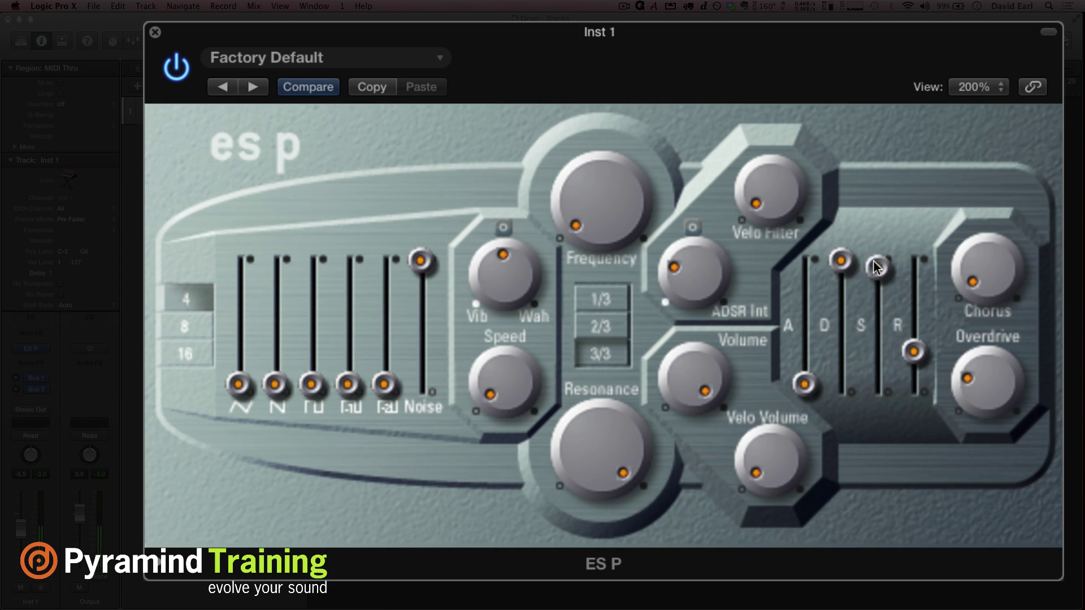
pyautogui.moveTo(682, 266); pyautogui.dragTo(684, 331)
pyautogui.moveTo(877, 261); pyautogui.dragTo(877, 384)
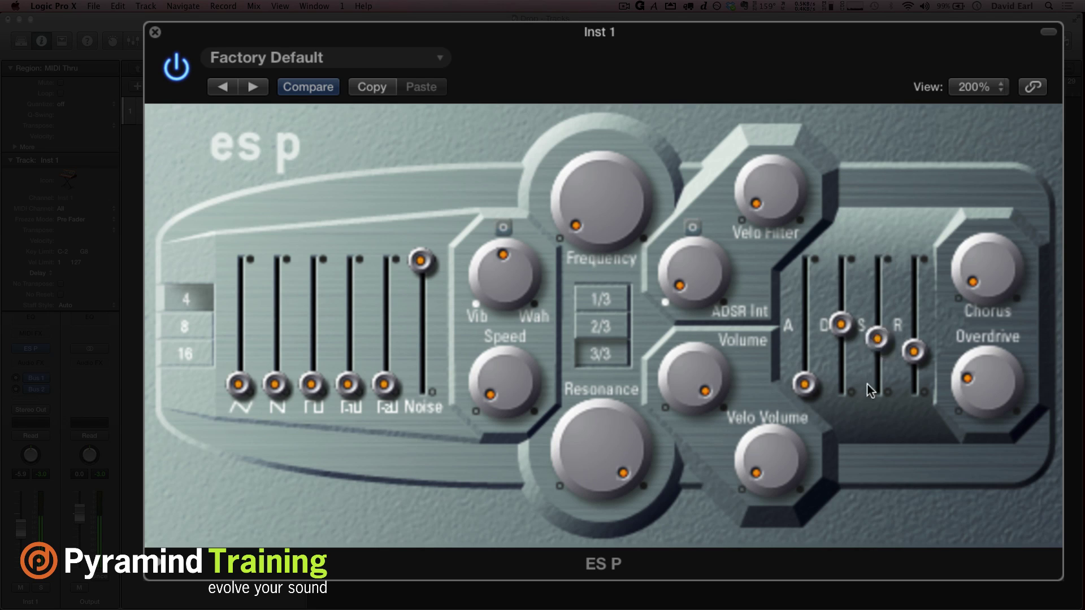
pyautogui.moveTo(916, 356); pyautogui.dragTo(916, 385)
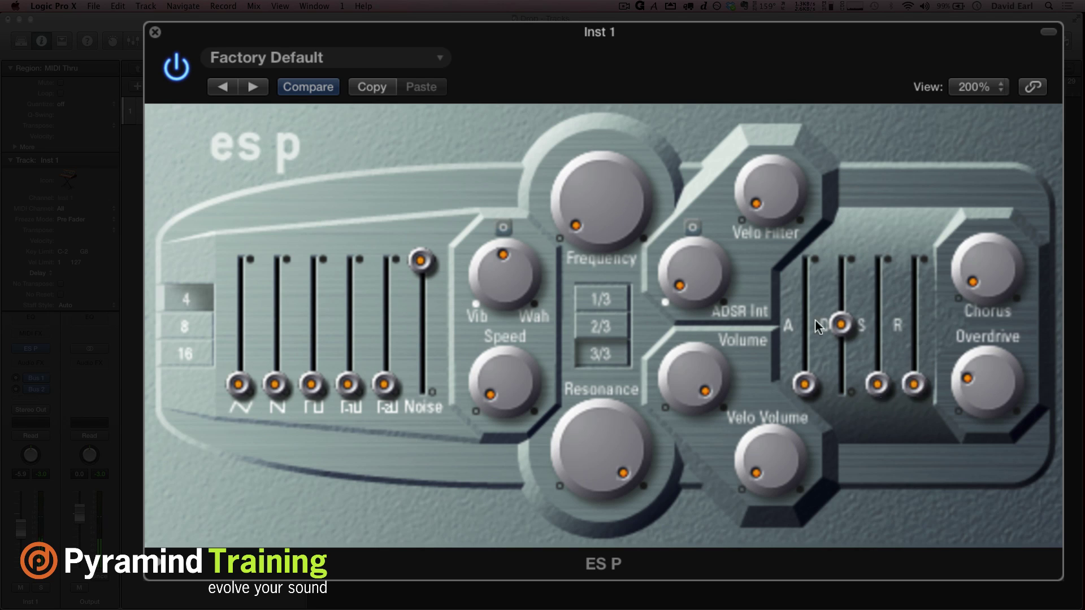
# Step: Raise the filter Frequency to about 4 o'clock and set decay to maximum
pyautogui.moveTo(610, 227); pyautogui.dragTo(612, 64)
pyautogui.moveTo(612, 176); pyautogui.dragTo(615, 74)
pyautogui.moveTo(838, 311); pyautogui.dragTo(847, 208)
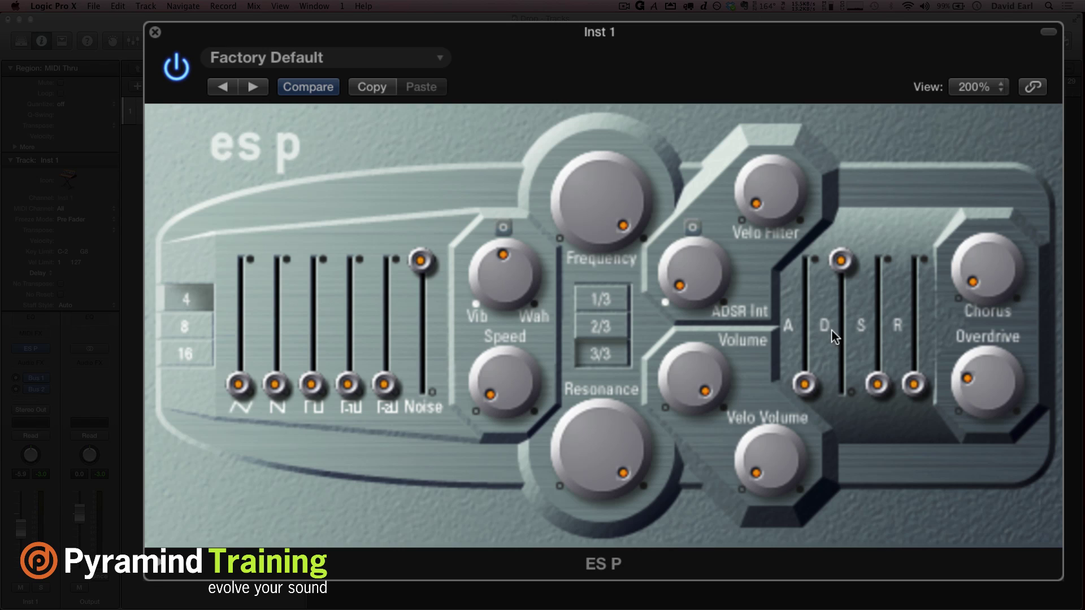
# Step: Reset ADSR Int to its 12 o'clock centre position
pyautogui.click(692, 228)
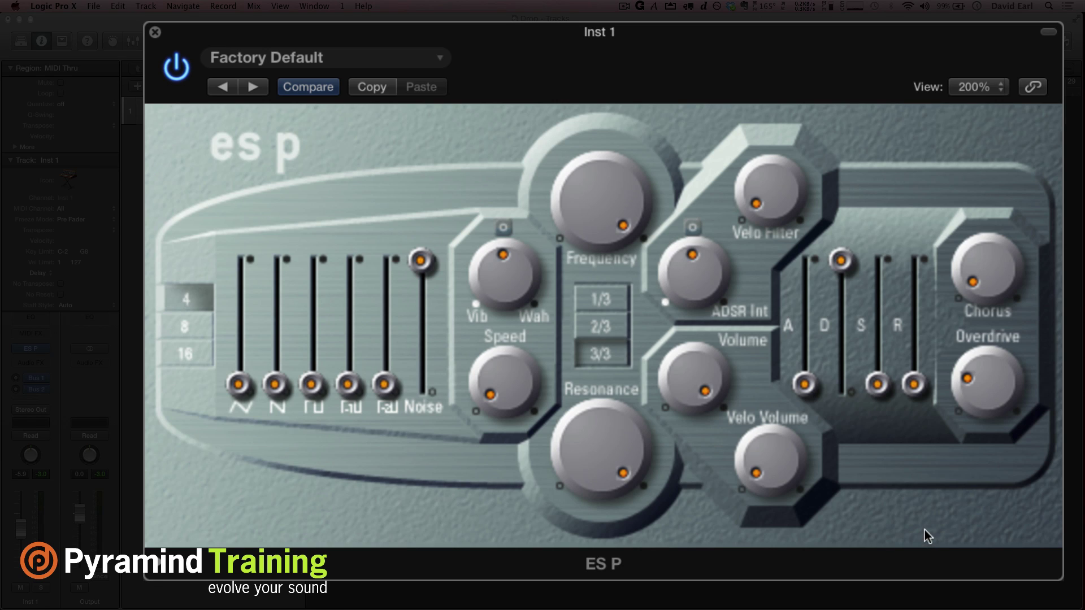